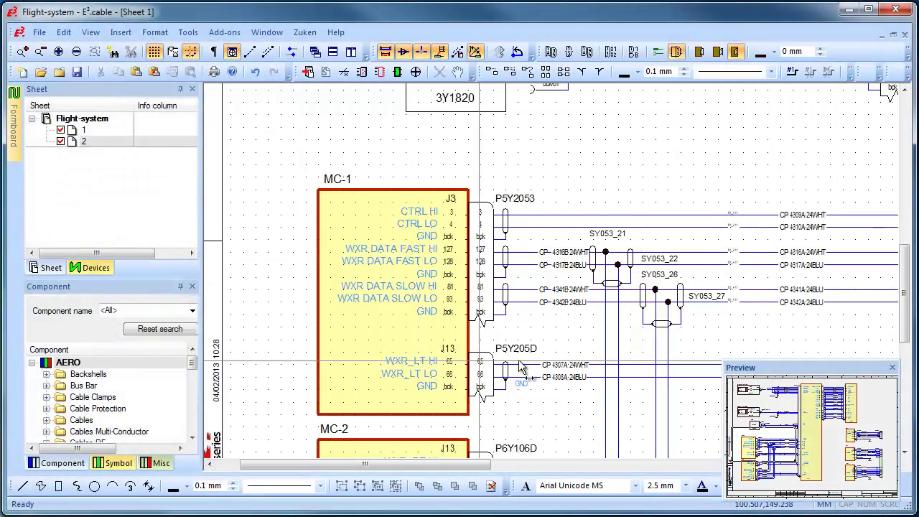
- Pan to the MC-2 block and zoom to fit the whole Flight-system schematic sheet
drag(789, 440, 841, 443)
key(Home)
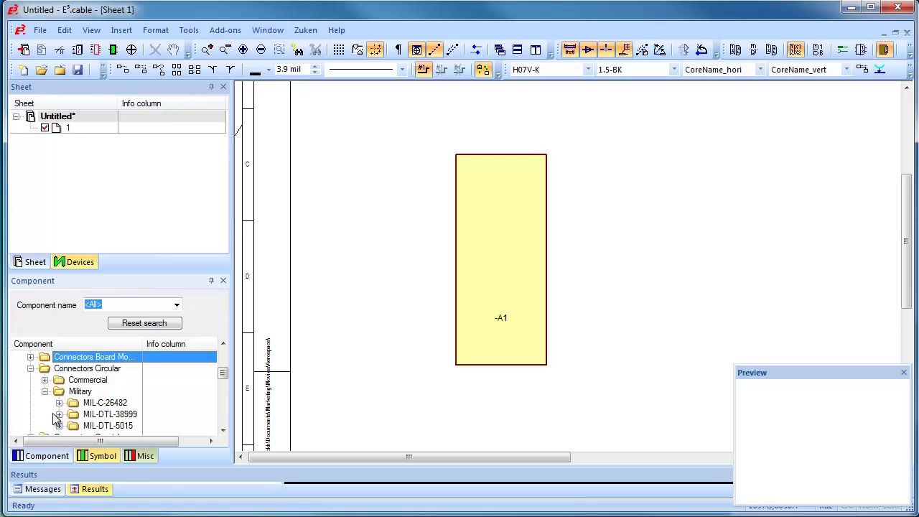
- Place pin A of the D38999/20 wall mount receptacle on the sheet
click(59, 414)
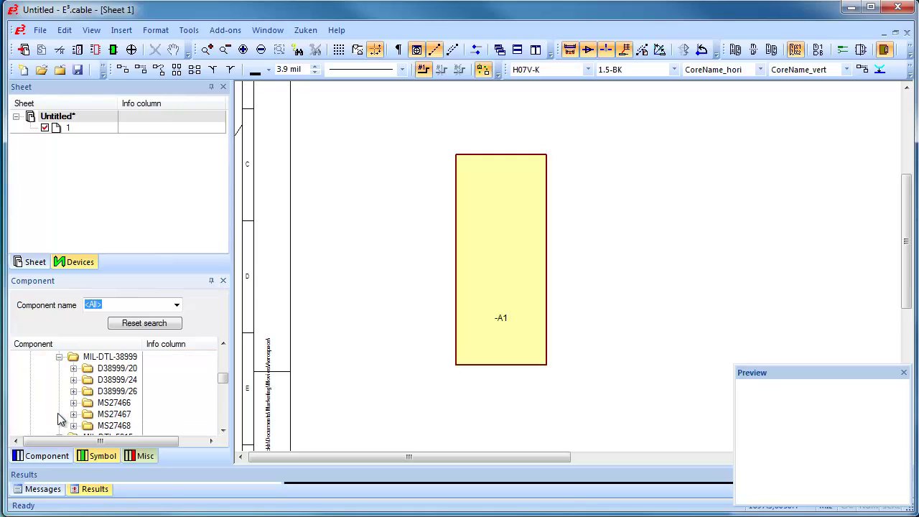
click(73, 368)
click(88, 380)
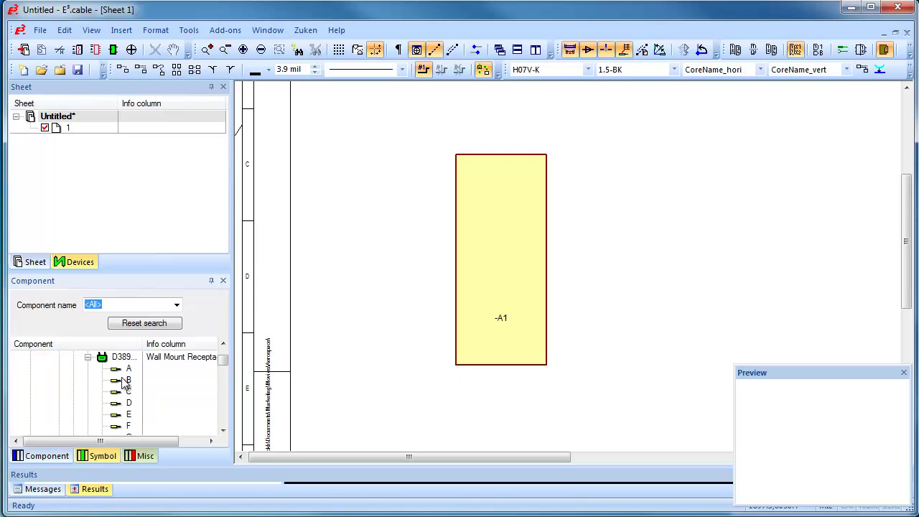
click(141, 360)
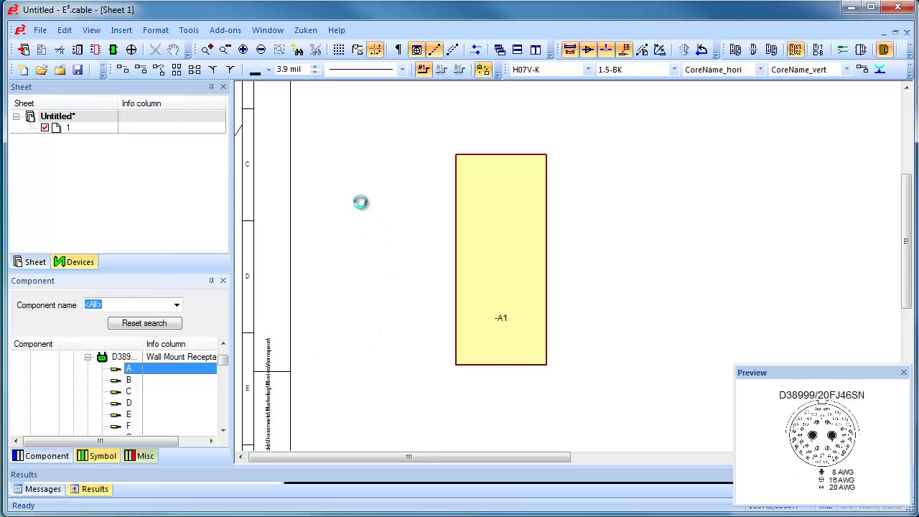
click(356, 231)
scroll(359, 239, up, 3)
- Jump to the device tree and drag pins D and G onto the sheet below pin A
right_click(502, 212)
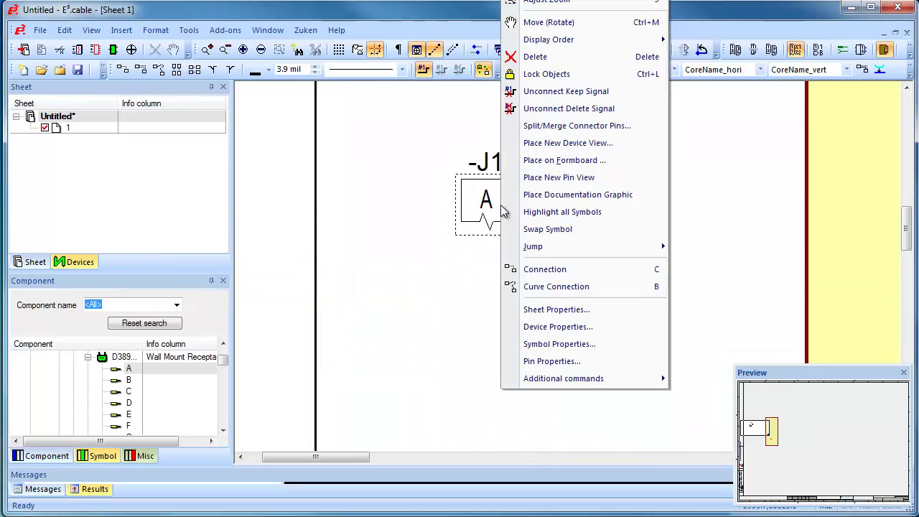
mouse_move(572, 250)
click(711, 247)
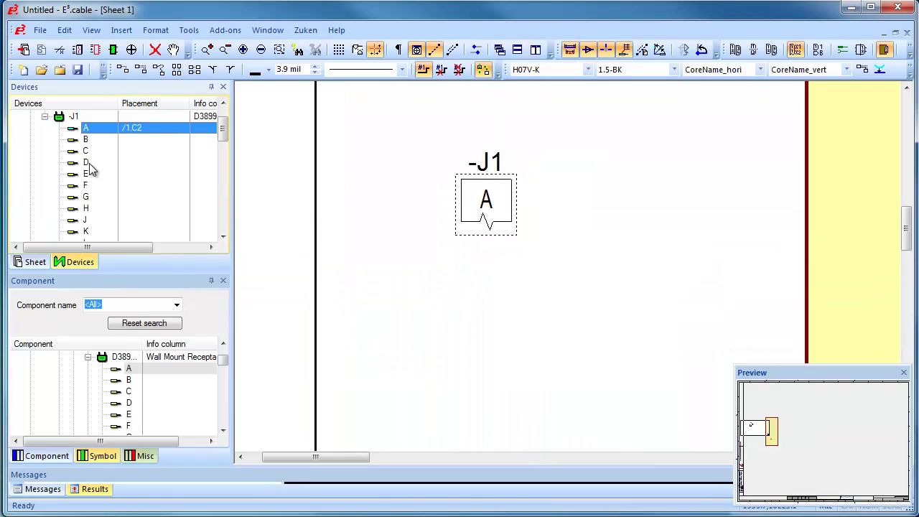
drag(91, 167, 502, 300)
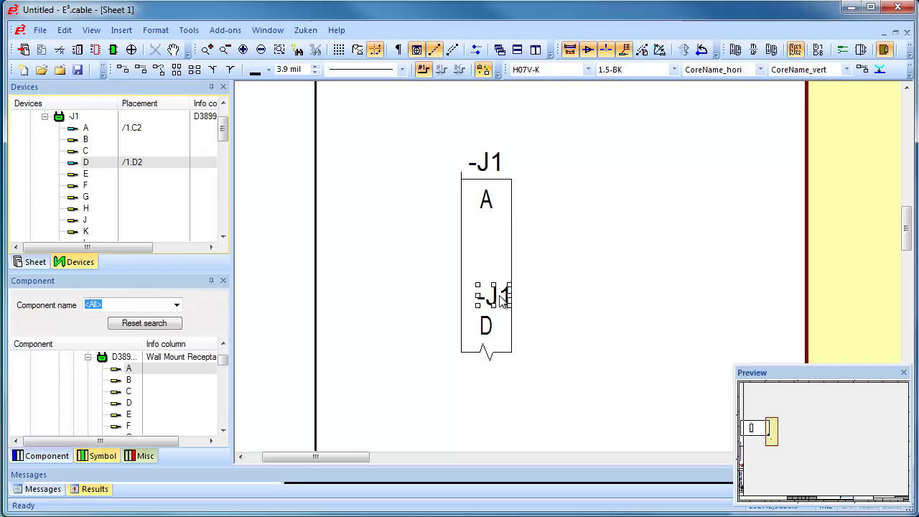
drag(86, 196, 611, 215)
scroll(614, 230, down, 3)
drag(595, 111, 511, 406)
scroll(700, 352, up, 3)
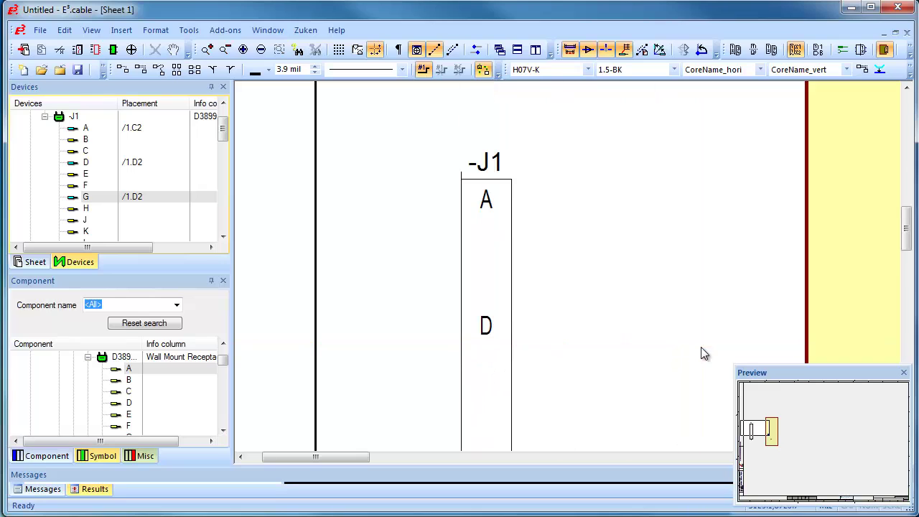
drag(511, 341, 624, 335)
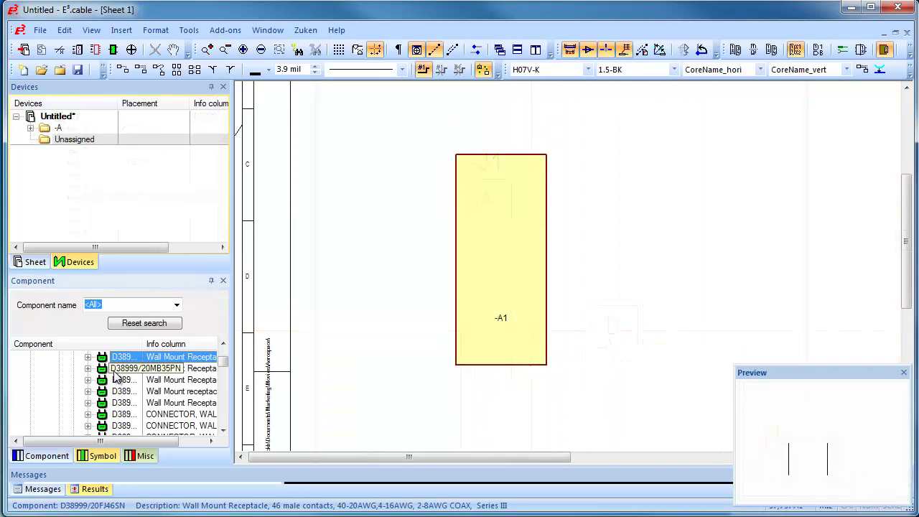
- Place D38999/20MB35PN pins 1–13 on block -A1, stretch it taller, and begin connecting to -A2
right_click(124, 373)
click(177, 404)
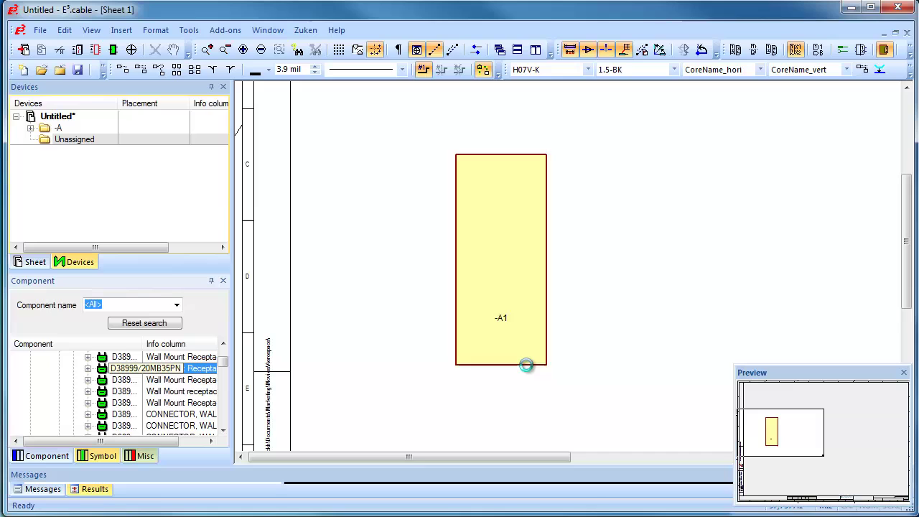
click(543, 169)
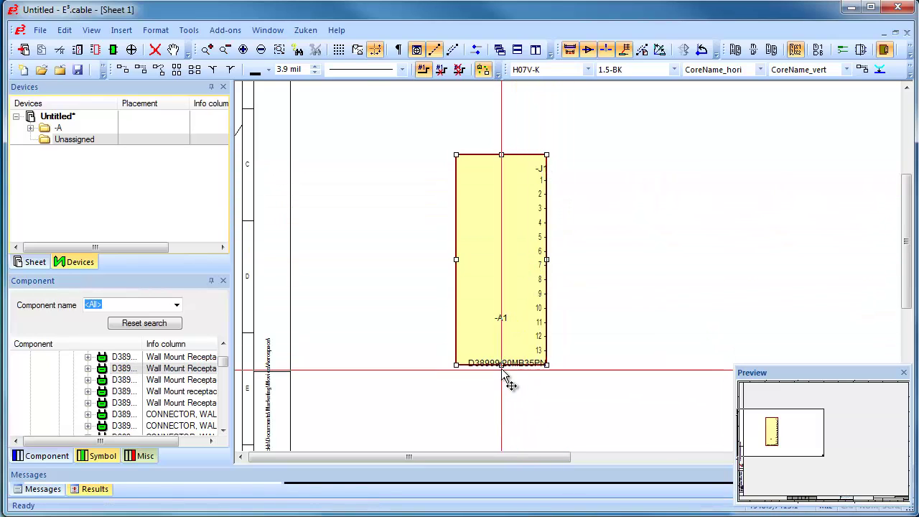
drag(501, 366, 502, 379)
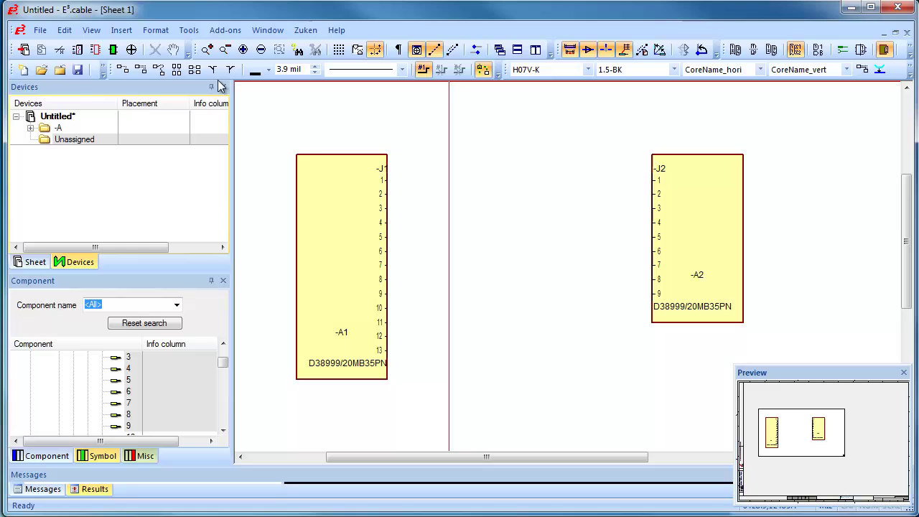
click(194, 69)
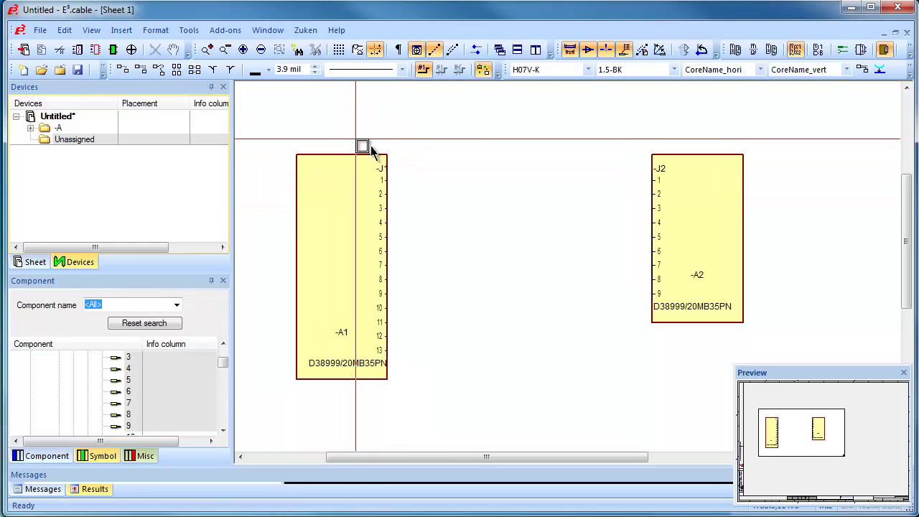
- Wire -A1 to -A2, update block -A3 from import-external-system.csv, and step into -A2's hierarchy
click(678, 306)
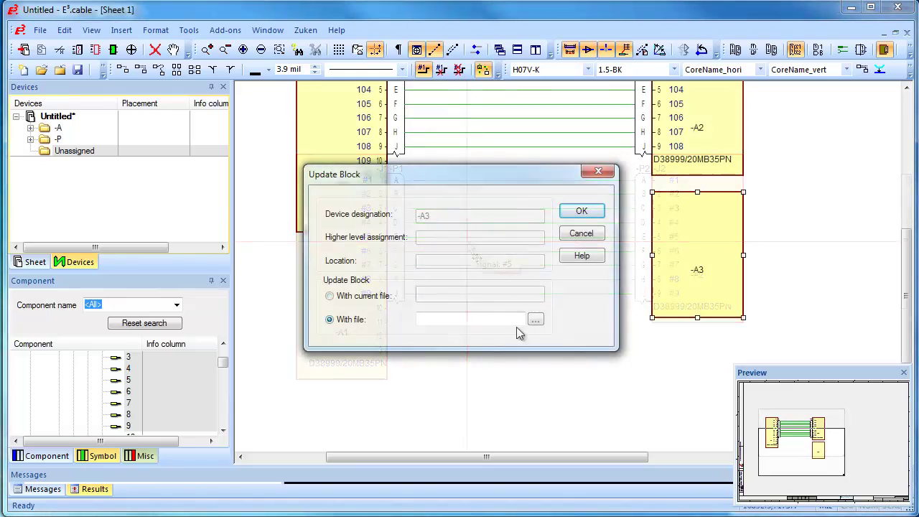
click(537, 319)
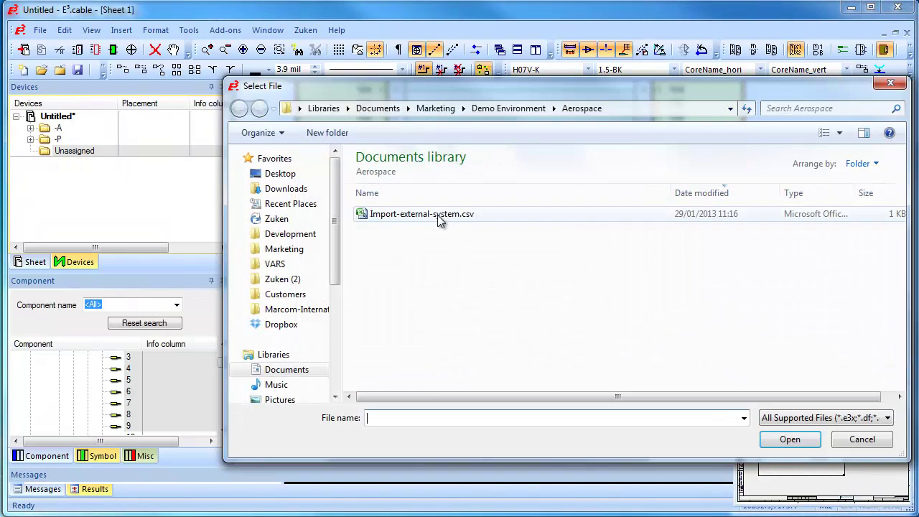
double_click(439, 214)
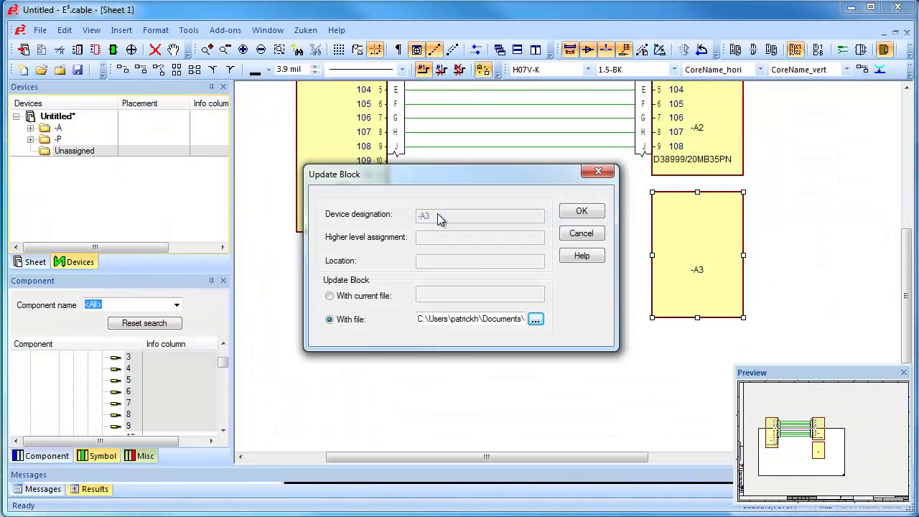
click(579, 214)
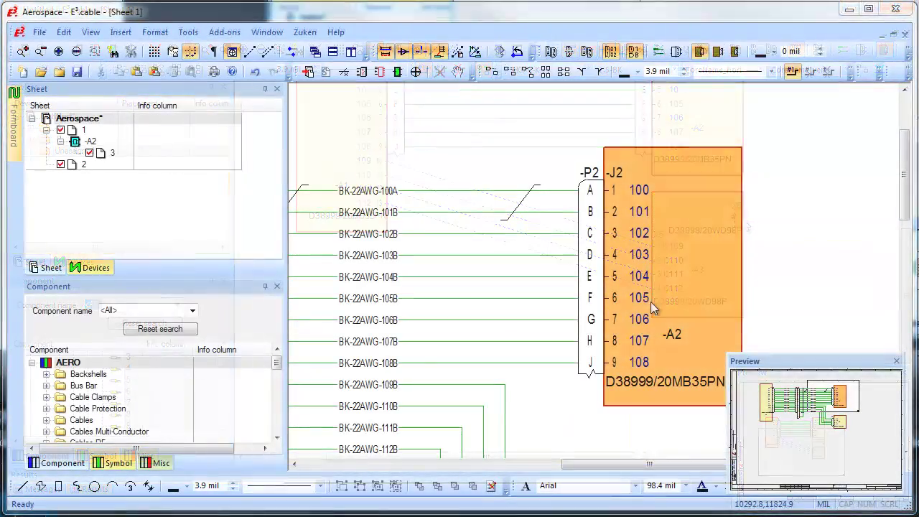
right_click(685, 248)
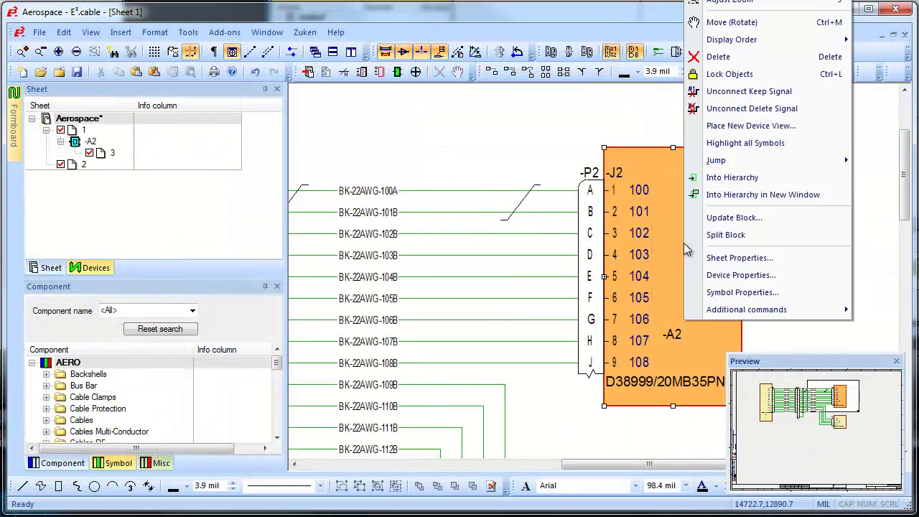
click(754, 177)
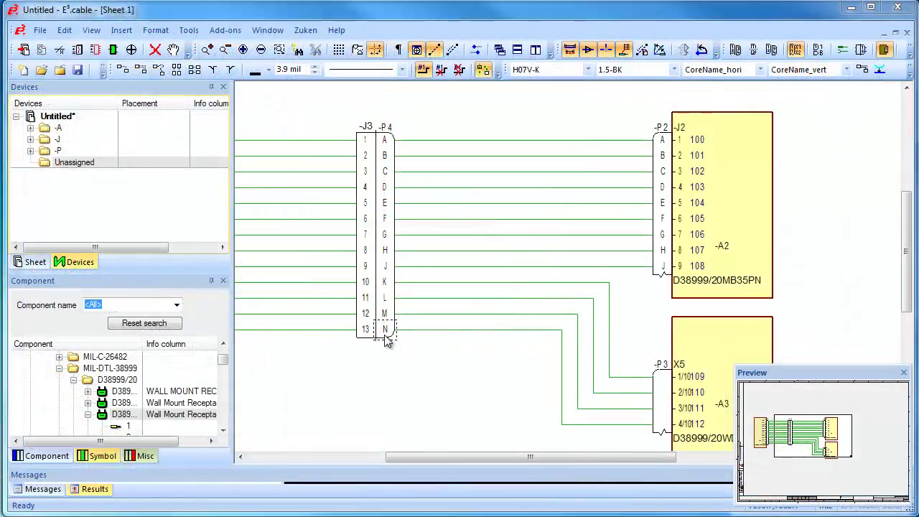
- Add the M85049/1718W03 straight adapter (MIL-DTL-38999 1, 2 group) to -P4 with its BS pin below pin N
double_click(384, 335)
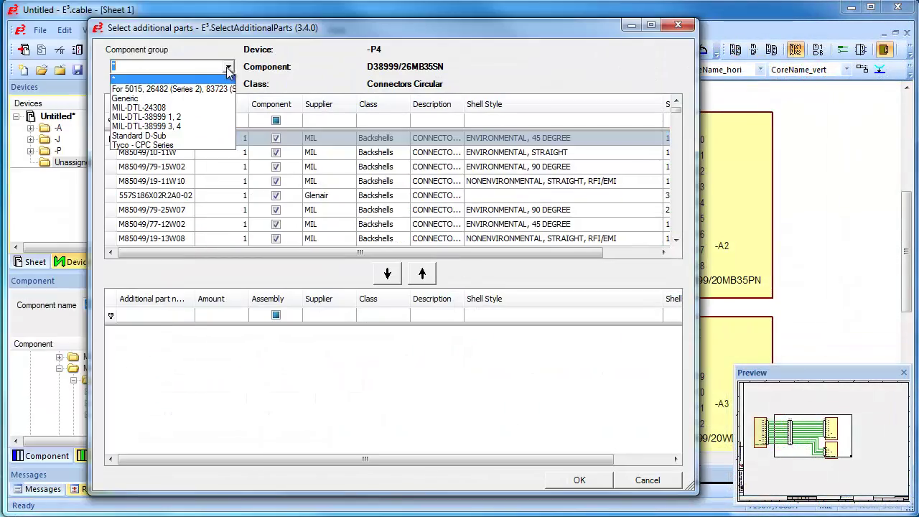
click(144, 112)
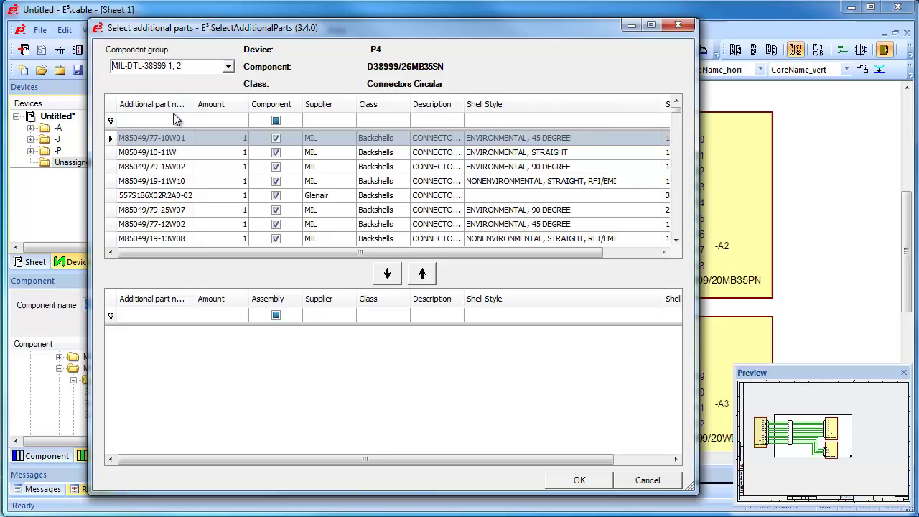
drag(676, 119, 676, 131)
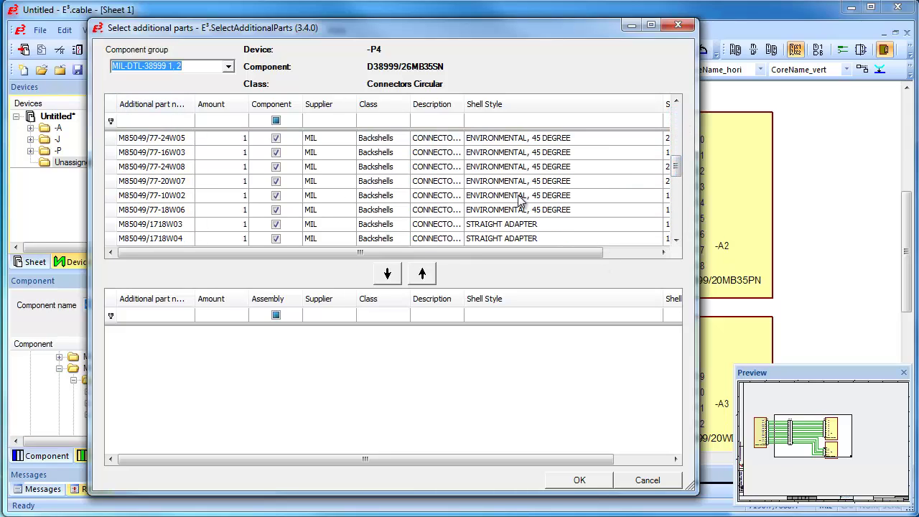
click(153, 224)
click(387, 272)
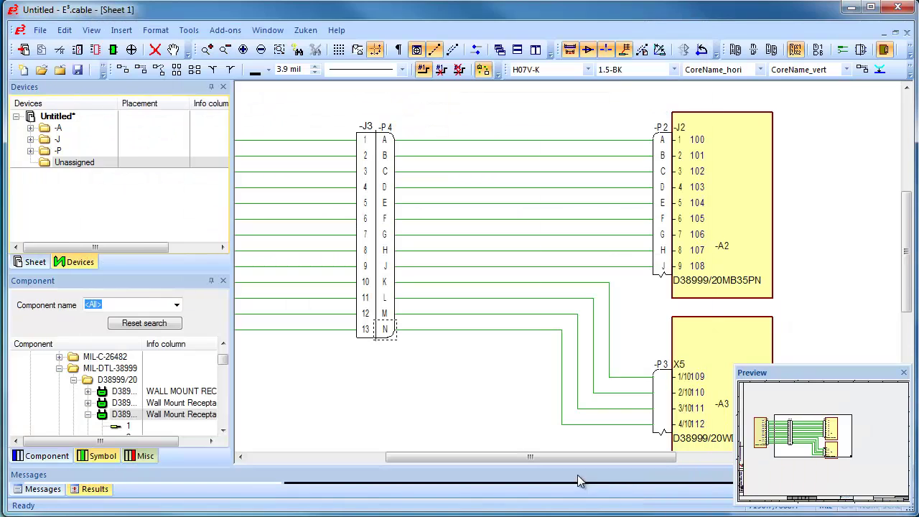
click(413, 408)
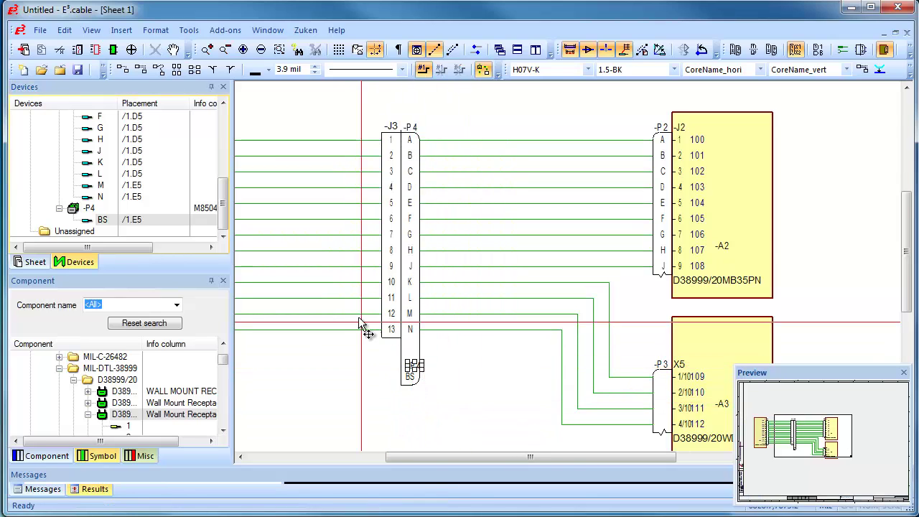
- Use wire type M22759/11-22, variant M22759/11-22-1, to turn the connections left of -J3 into wires
scroll(359, 322, up, 1)
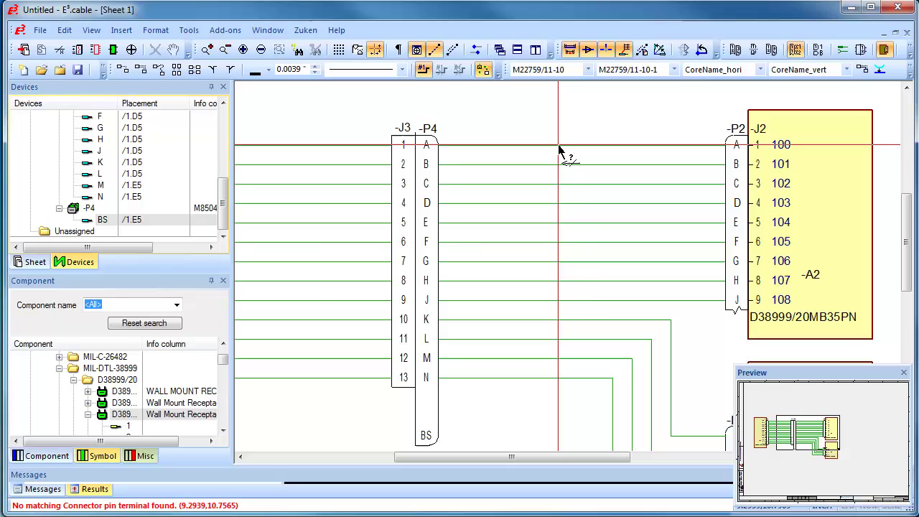
click(559, 149)
click(546, 293)
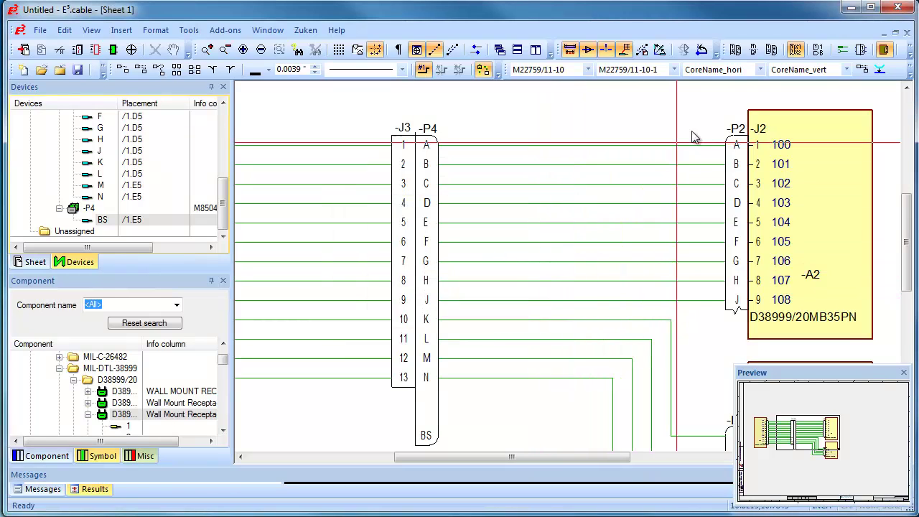
click(588, 69)
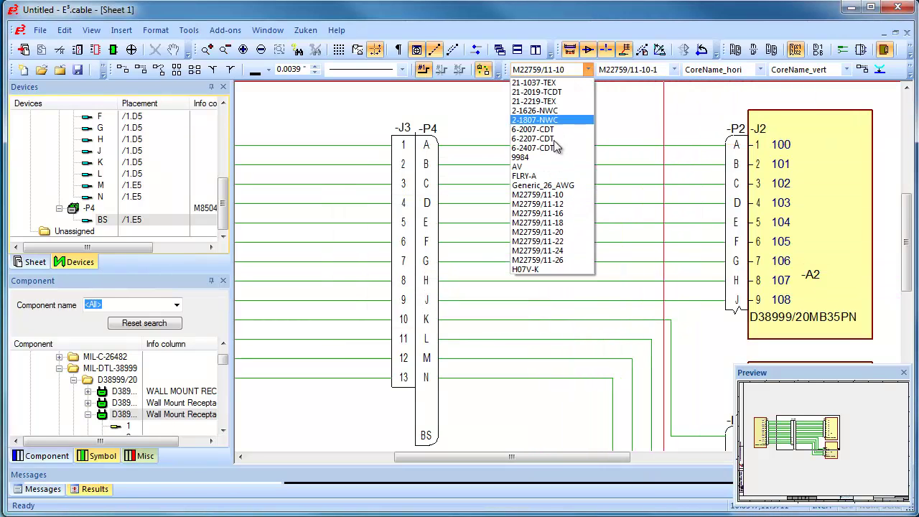
click(555, 243)
click(674, 70)
click(660, 91)
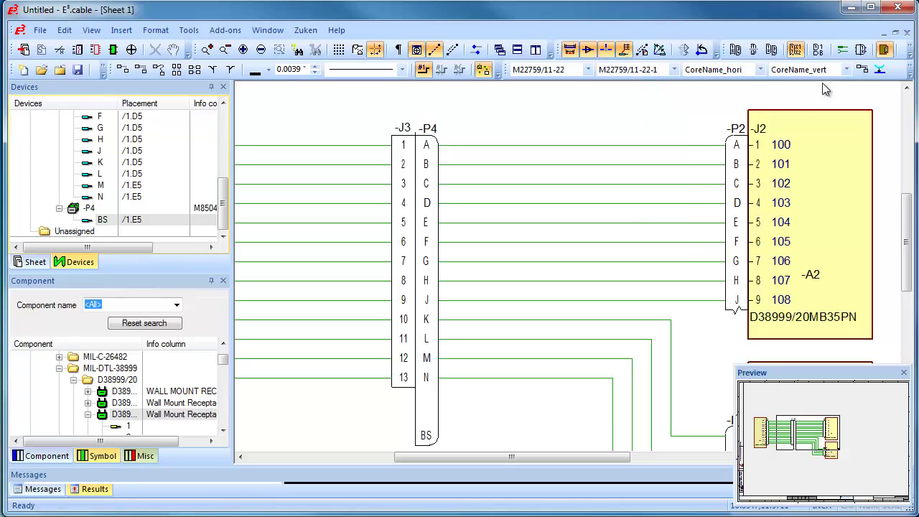
click(878, 70)
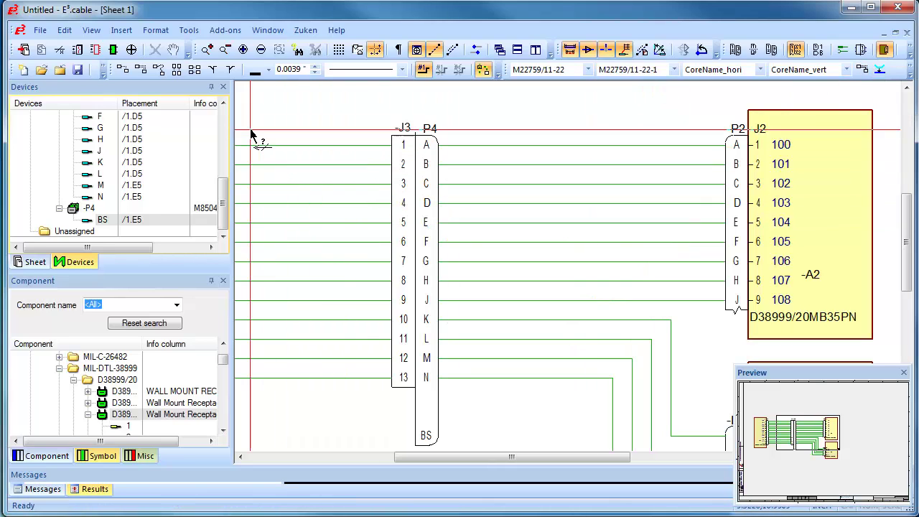
drag(252, 138, 260, 396)
- Insert cable -W1 and move the selected wires into it
click(121, 30)
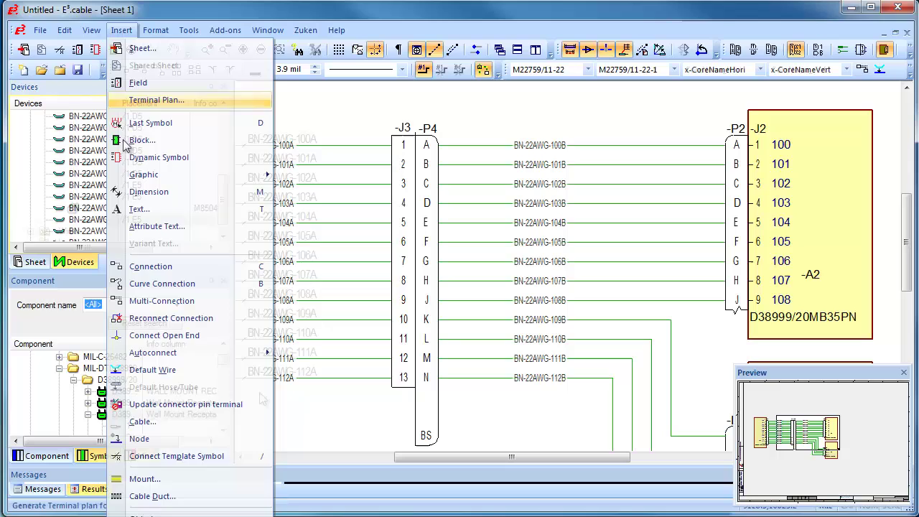
click(144, 420)
click(528, 396)
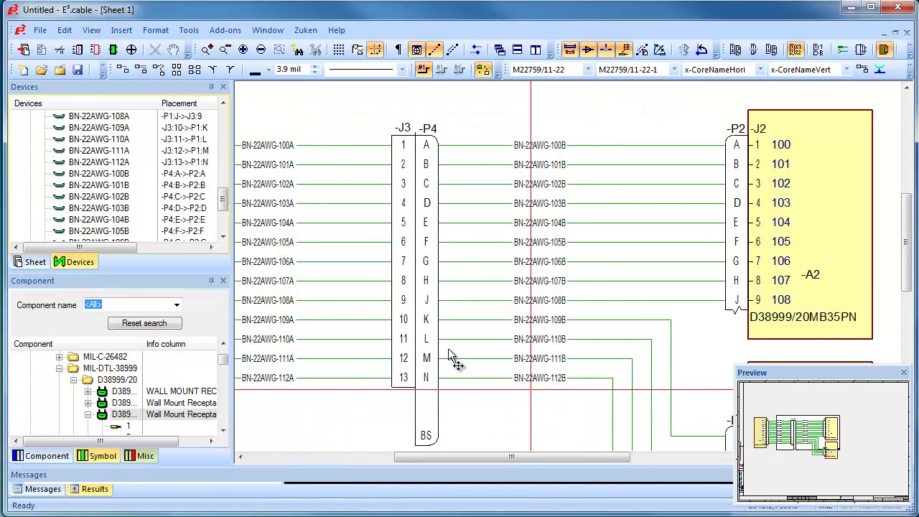
drag(105, 174, 108, 224)
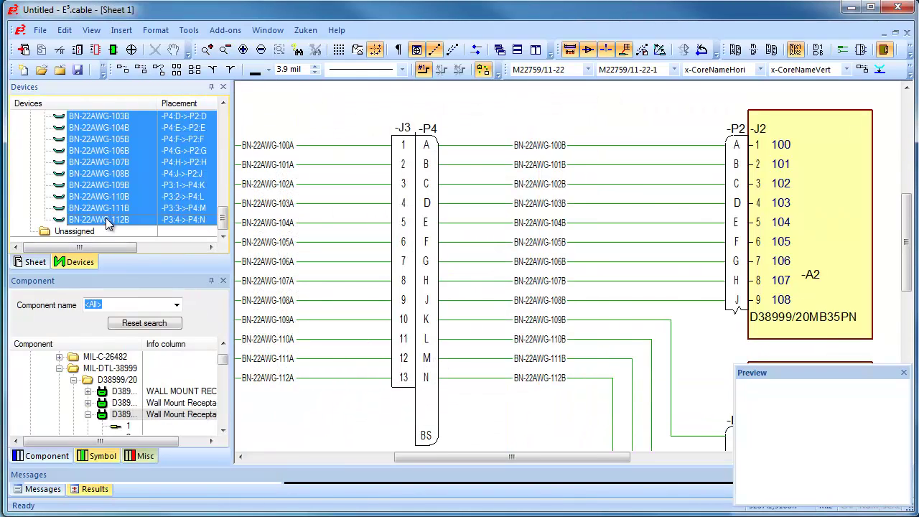
drag(103, 121, 61, 225)
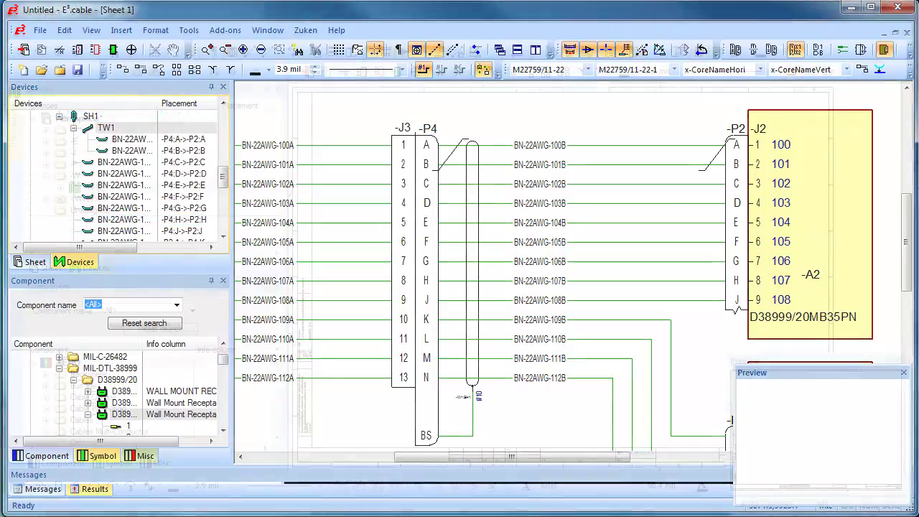
right_click(100, 185)
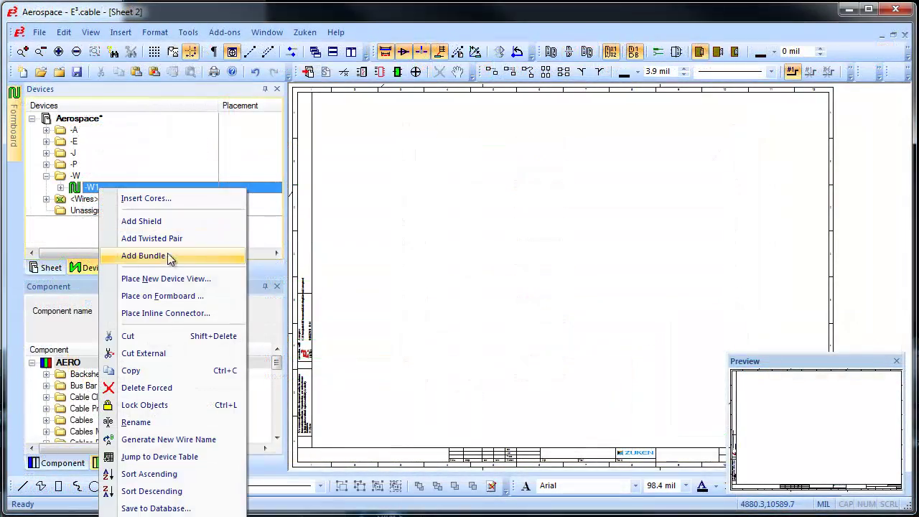
- Place 38999/26 connector views for -P4, -P2 and -P3 on Sheet 2 and route the branch to -P3
click(167, 276)
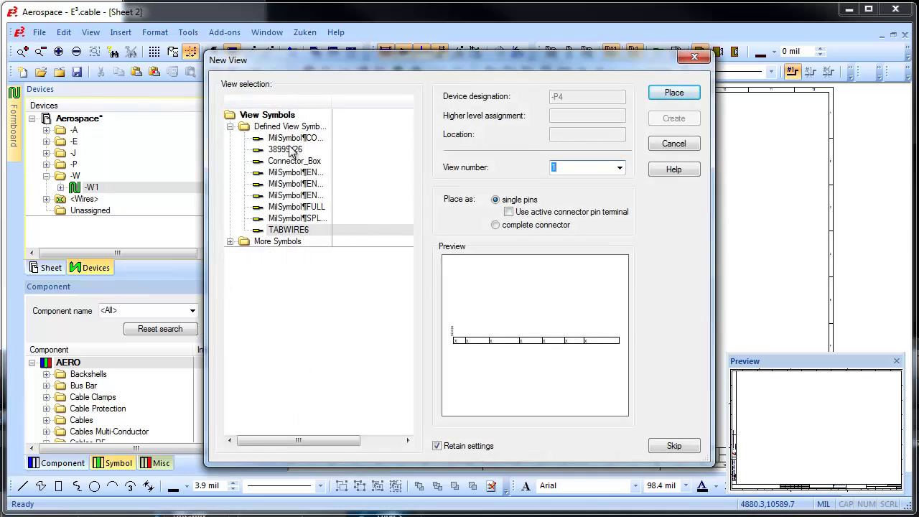
click(290, 150)
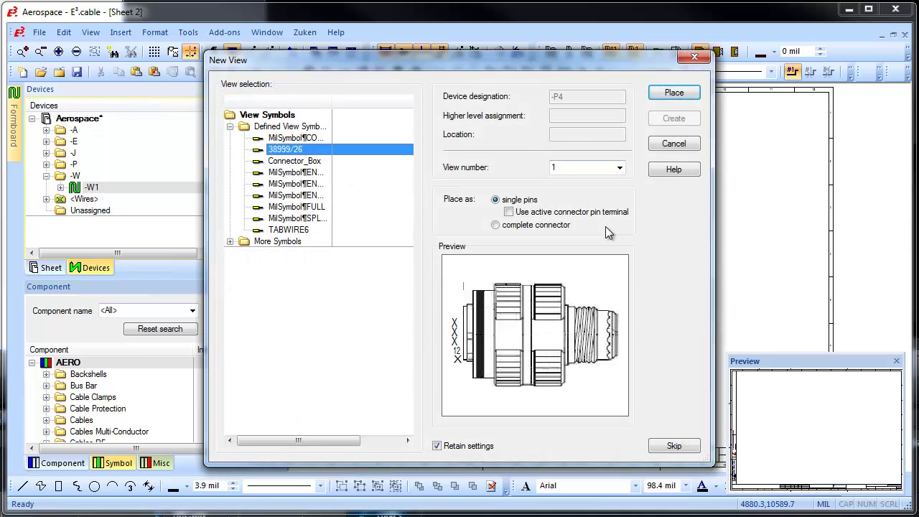
click(674, 92)
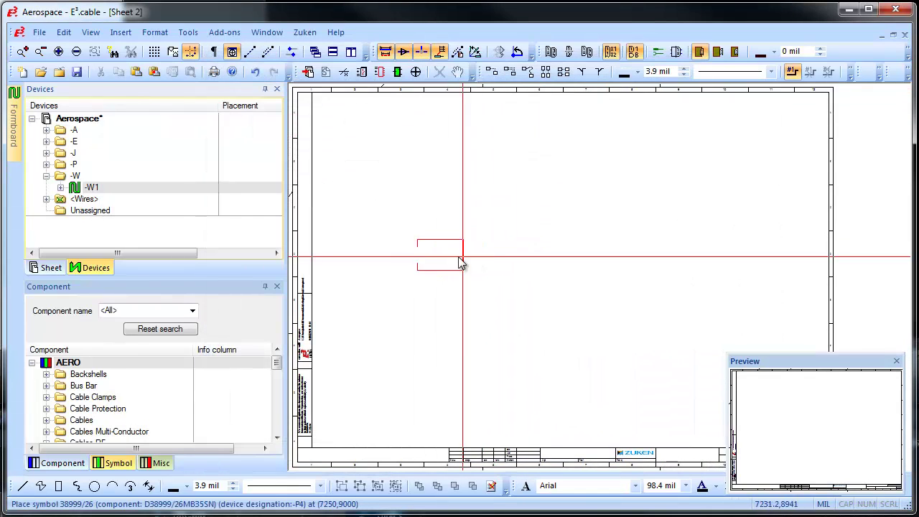
click(449, 260)
click(675, 92)
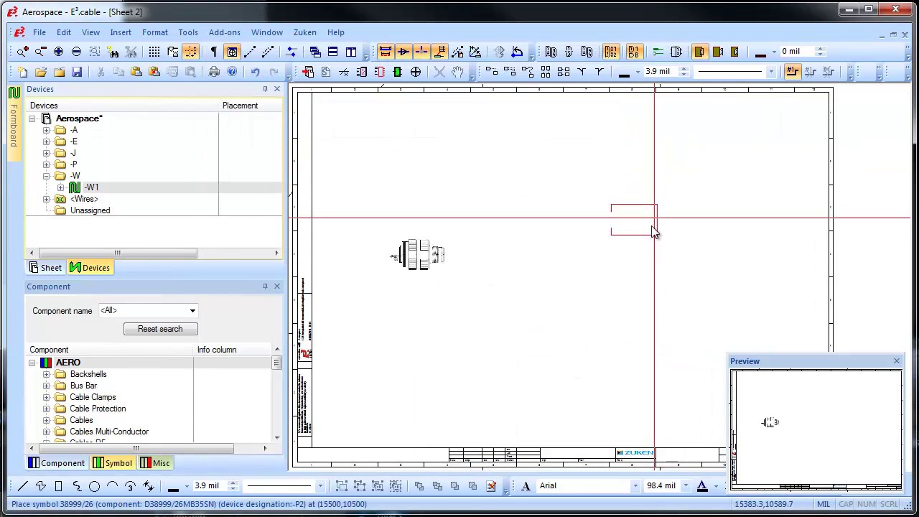
click(679, 260)
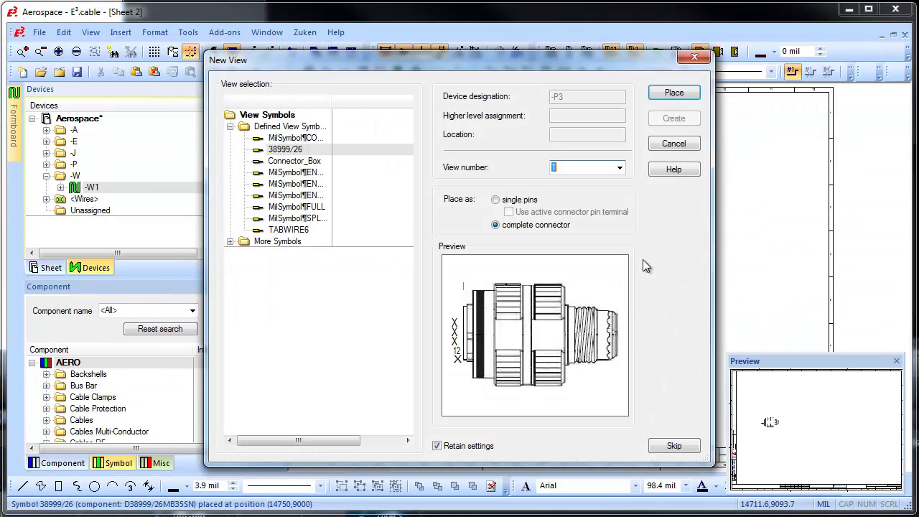
click(675, 92)
click(641, 331)
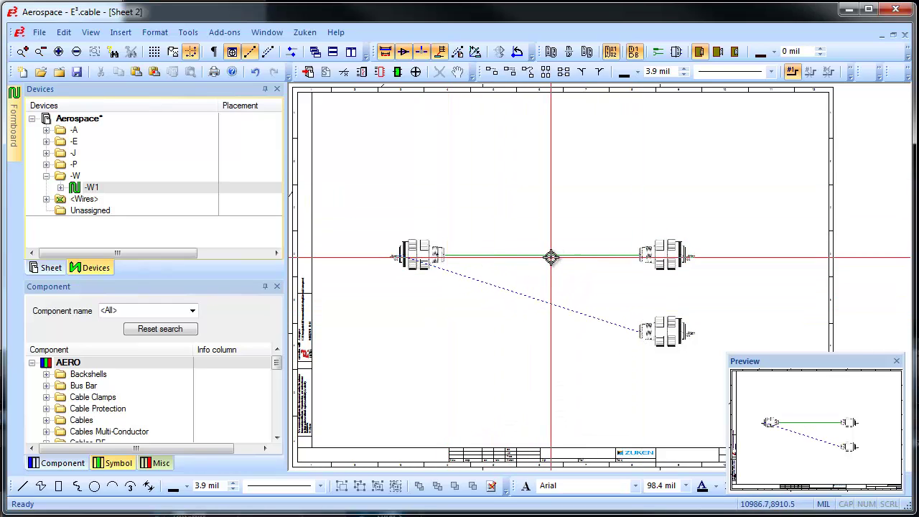
drag(549, 257, 636, 343)
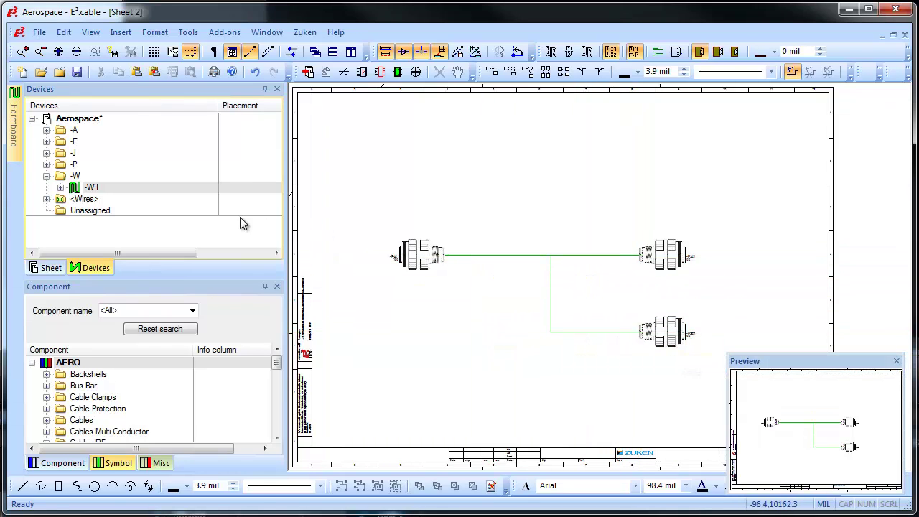
- Place TABWIRE6 pin tables for -P4 (lower left), -P2 (upper right) and mirrored -P3 (lower right)
click(119, 190)
right_click(120, 189)
click(180, 278)
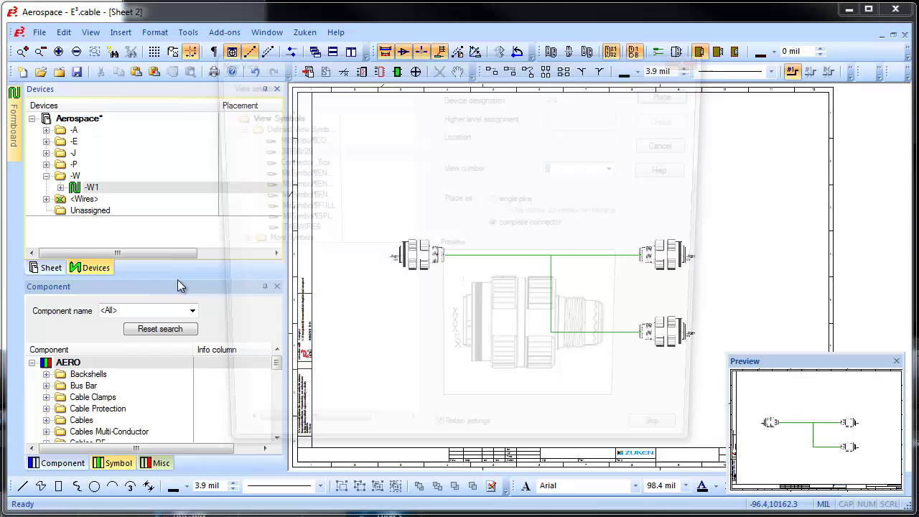
click(293, 231)
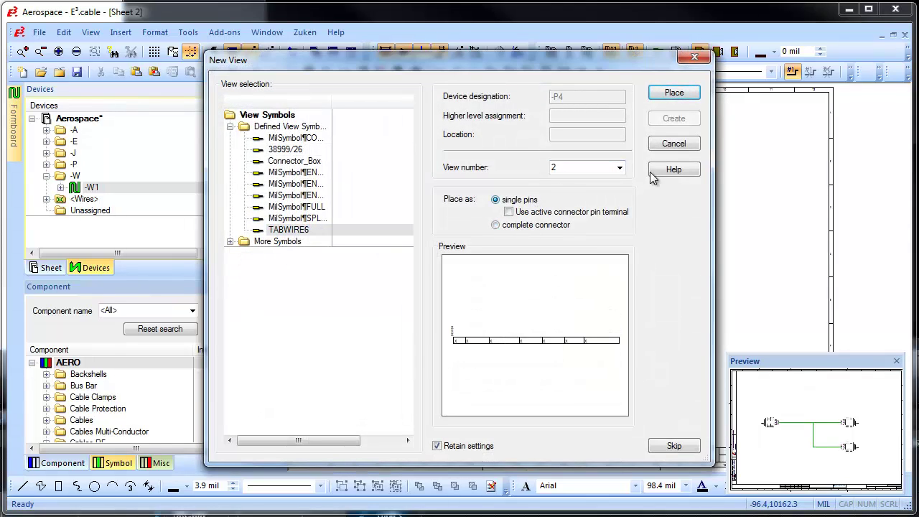
click(682, 99)
click(487, 300)
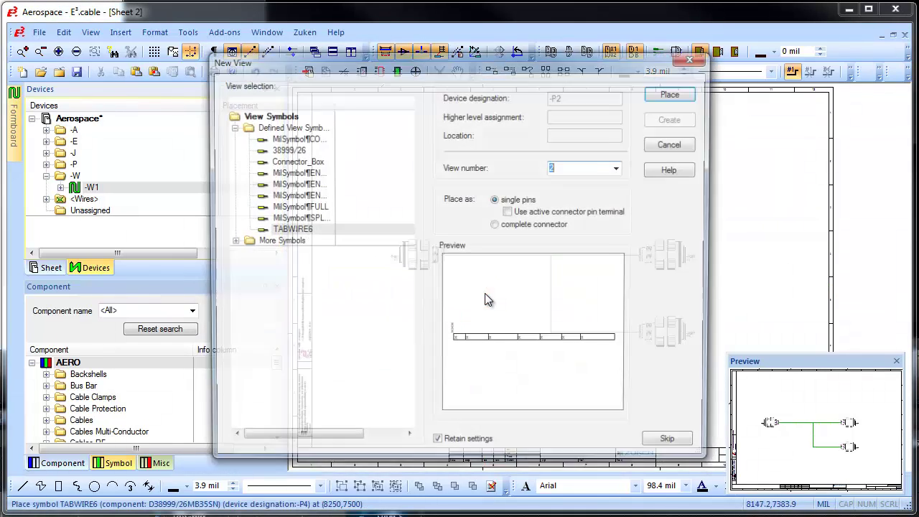
click(674, 102)
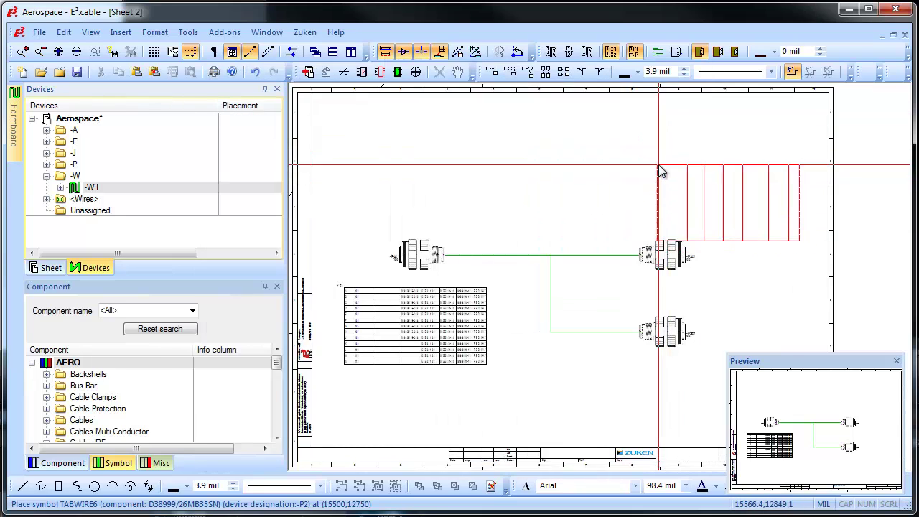
click(658, 148)
click(675, 96)
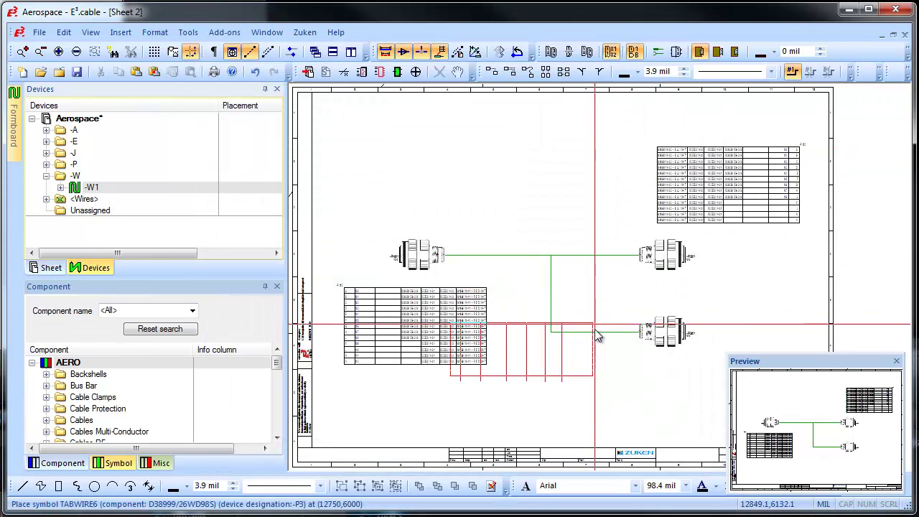
right_click(612, 365)
click(659, 425)
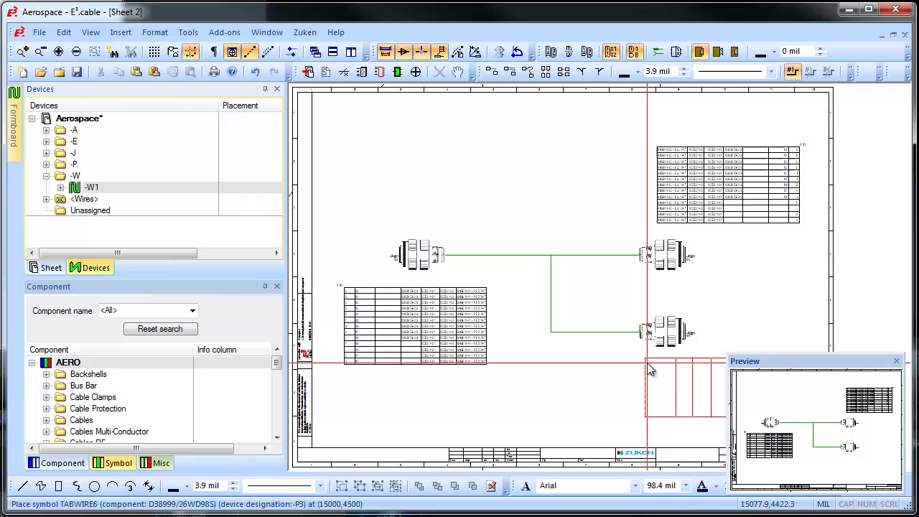
click(646, 368)
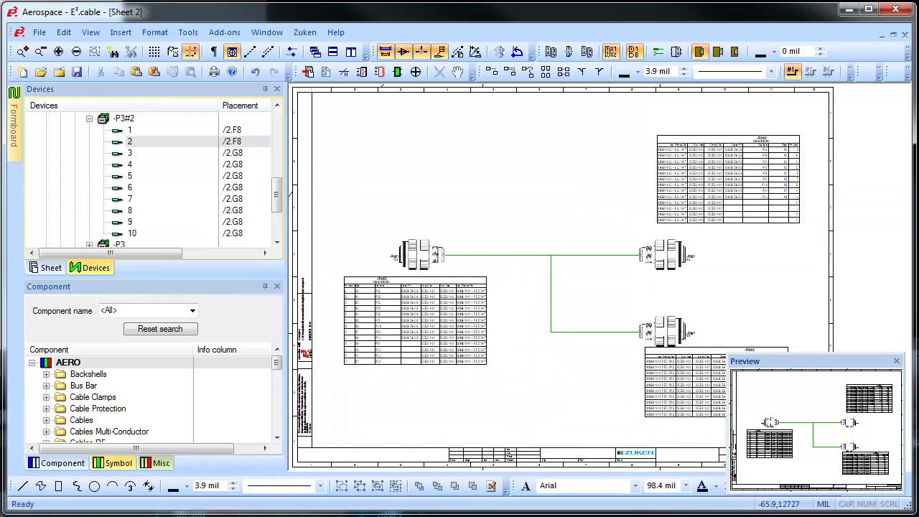
- Import the redlining information from Aerospace#0.e3r
click(34, 38)
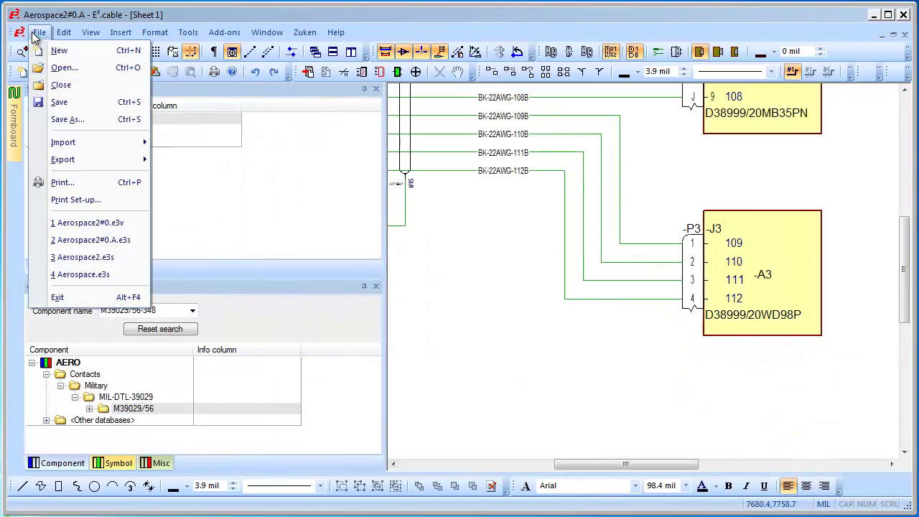
mouse_move(79, 144)
click(208, 228)
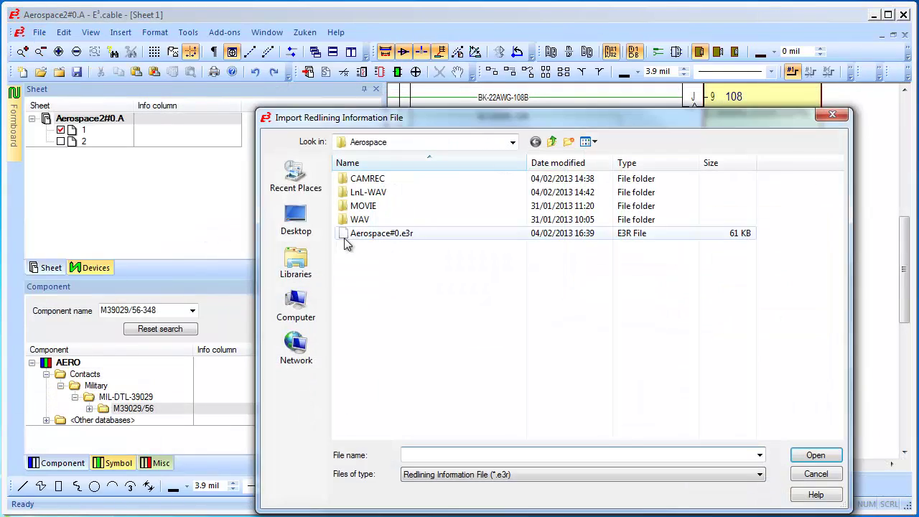
double_click(373, 234)
click(561, 297)
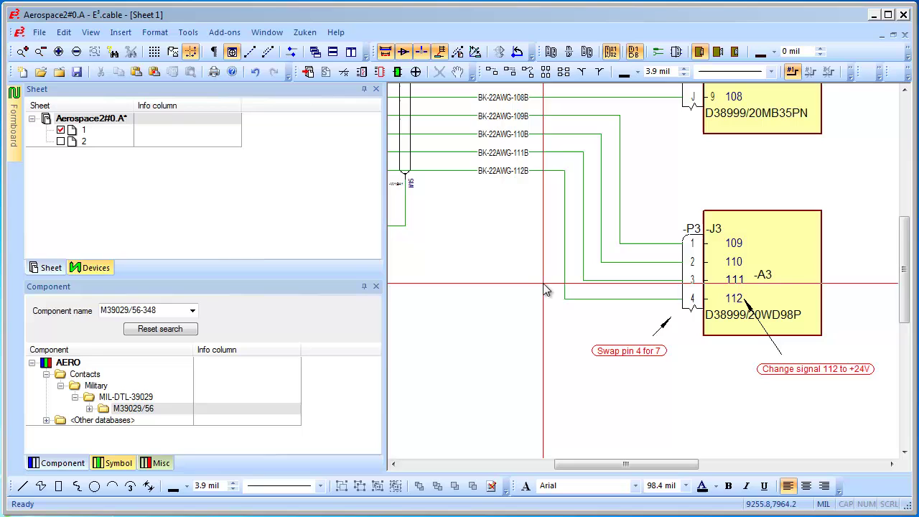
- Swap the symbol of -P3 pin 4 for pin 7
right_click(703, 303)
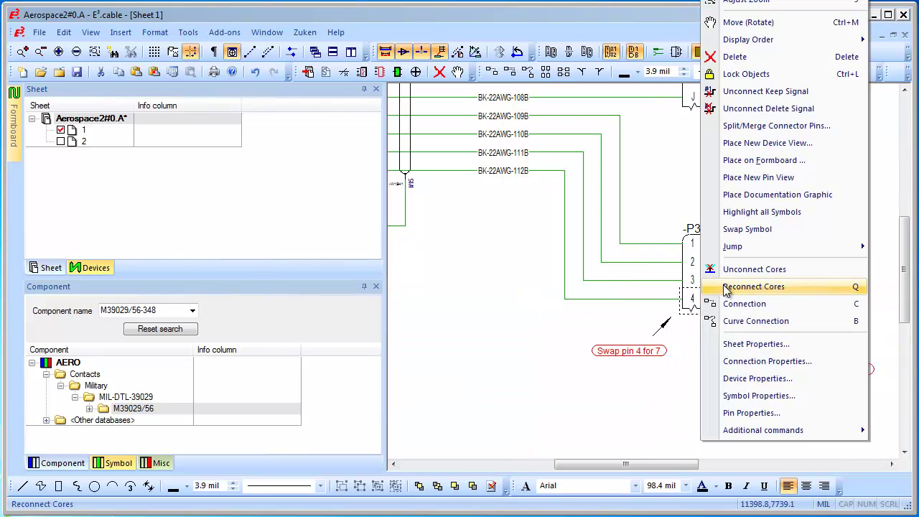
click(717, 232)
click(335, 231)
click(459, 379)
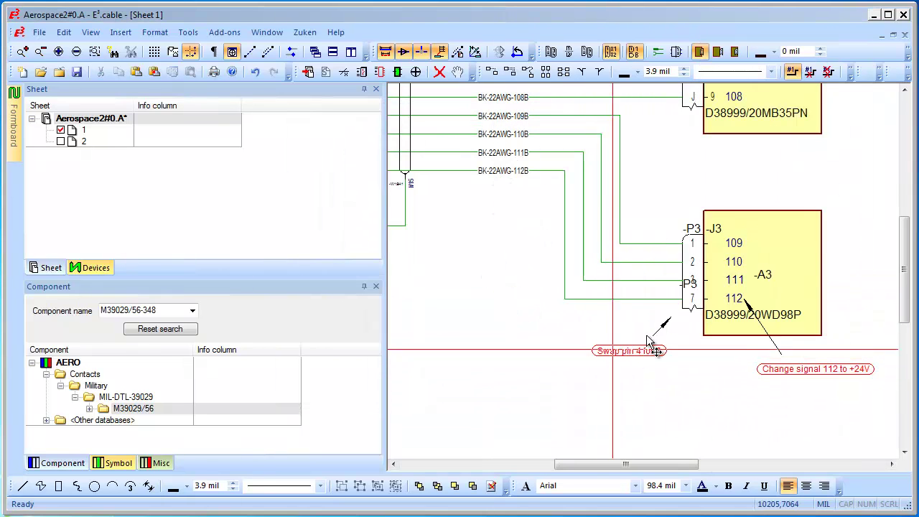
- Delete the 'Swap pin 4 for 7' note and its arrow, then change signal 112 to +24V
click(642, 350)
key(Delete)
click(661, 324)
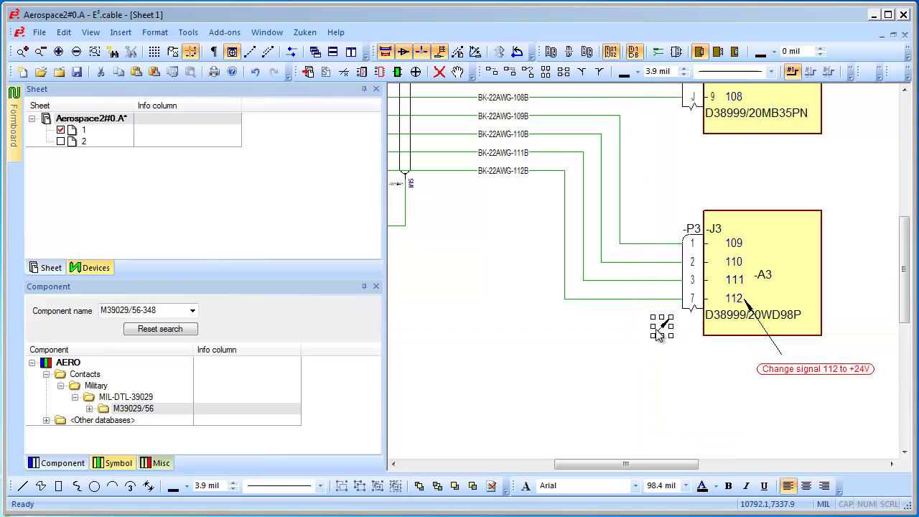
key(Delete)
click(736, 298)
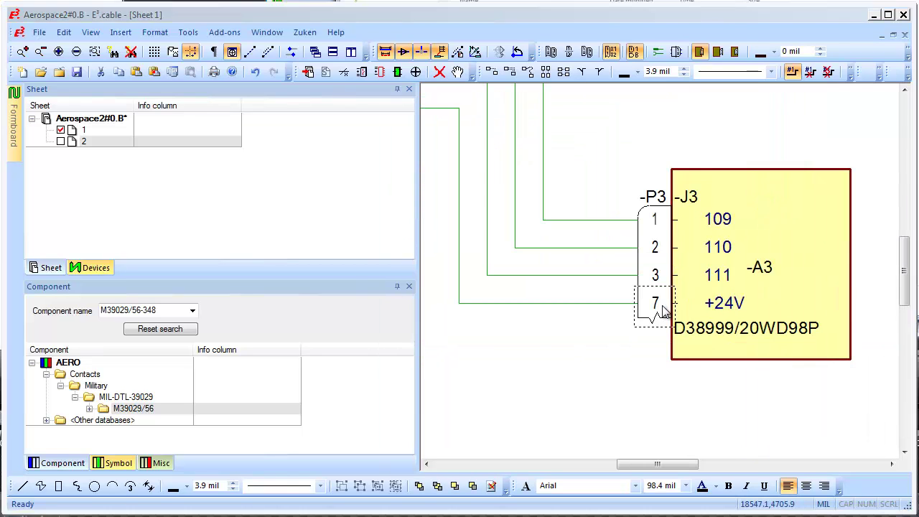
right_click(661, 304)
- Check pin 7 of -P3#2, then run E3.RevisionManagement Modification Release to write PDF, XLSX and TIF change records
click(862, 280)
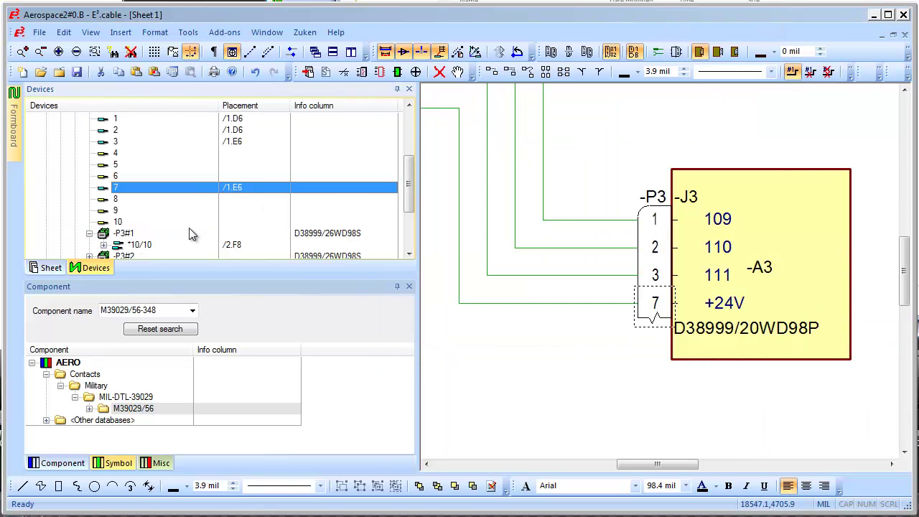
double_click(132, 213)
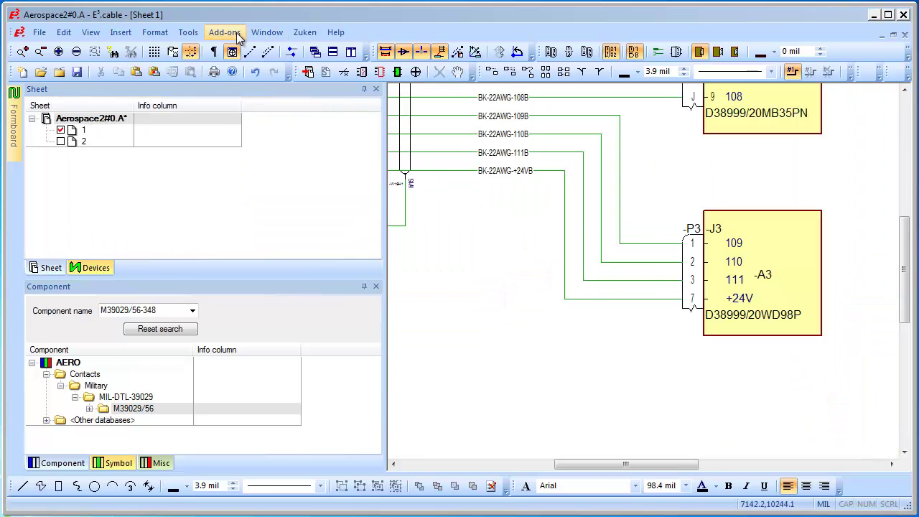
click(224, 32)
mouse_move(287, 170)
click(439, 192)
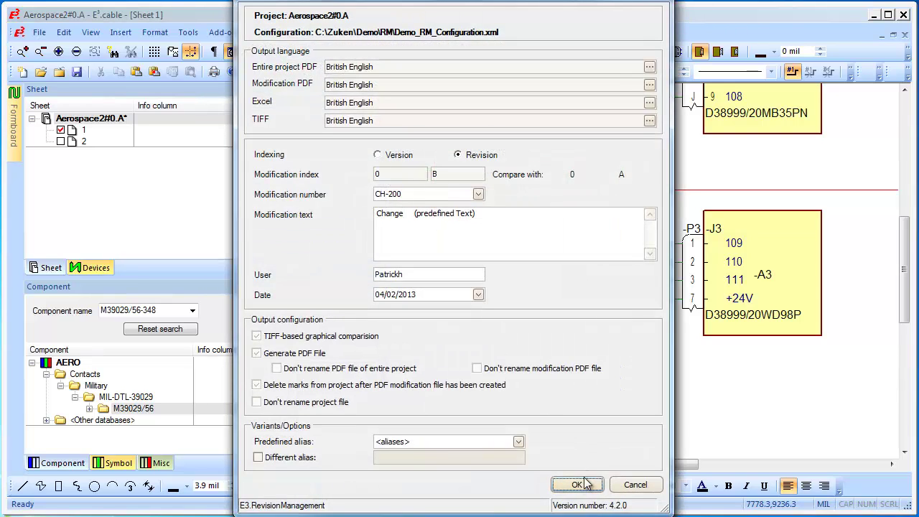
click(578, 484)
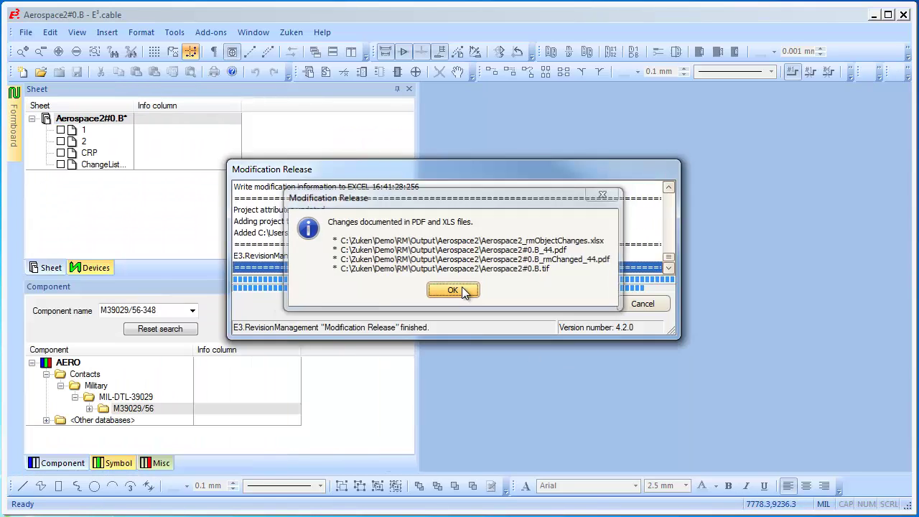
click(459, 288)
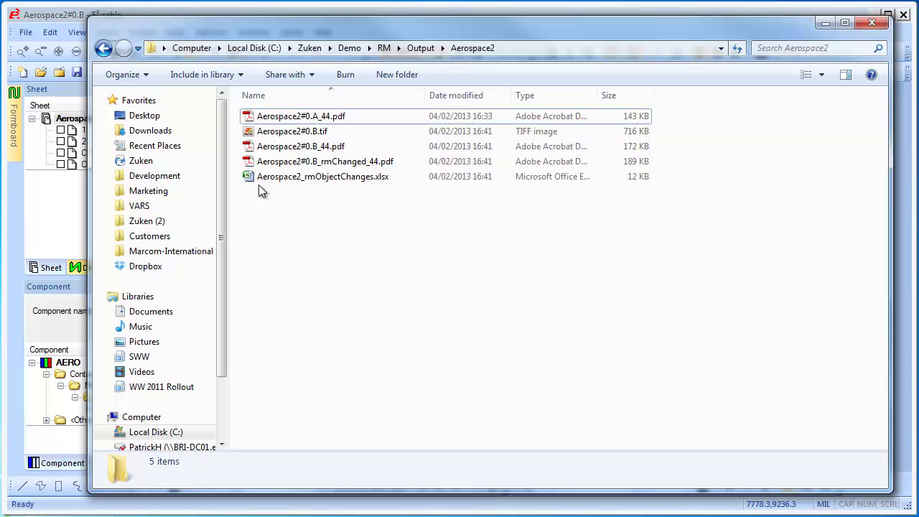
- Review the change list in Aerospace2_rmObjectChanges.xlsx, then close it
double_click(301, 177)
scroll(631, 316, down, 1)
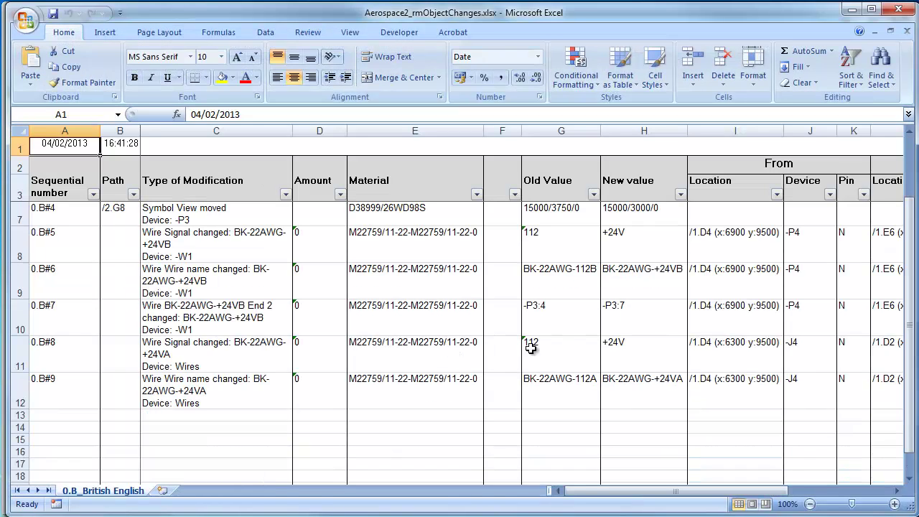
click(898, 9)
- Open Aerospace2#0.B.tif, advance a page, and zoom into the harness connector drawing
double_click(310, 134)
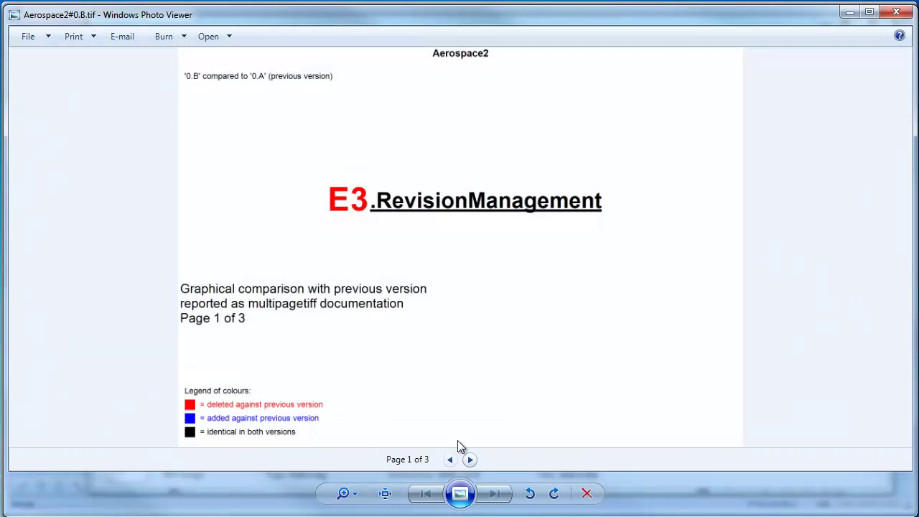
click(470, 460)
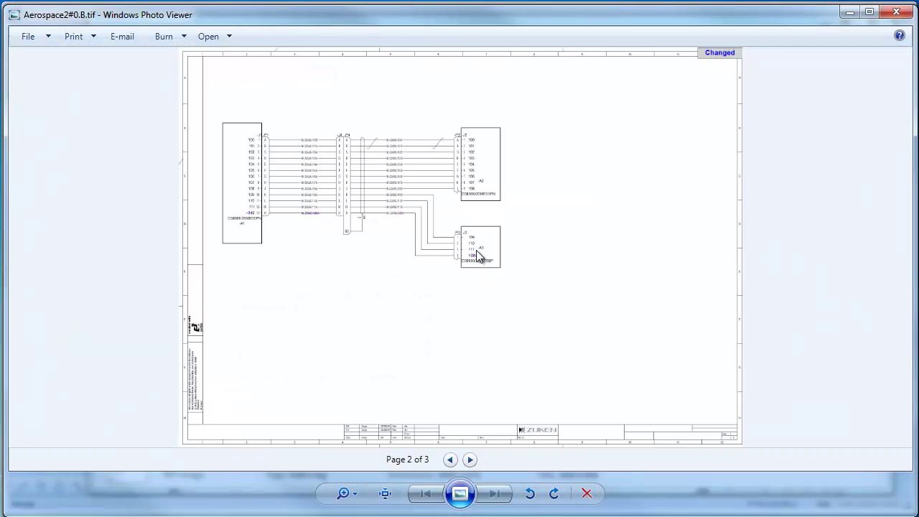
scroll(477, 252, up, 5)
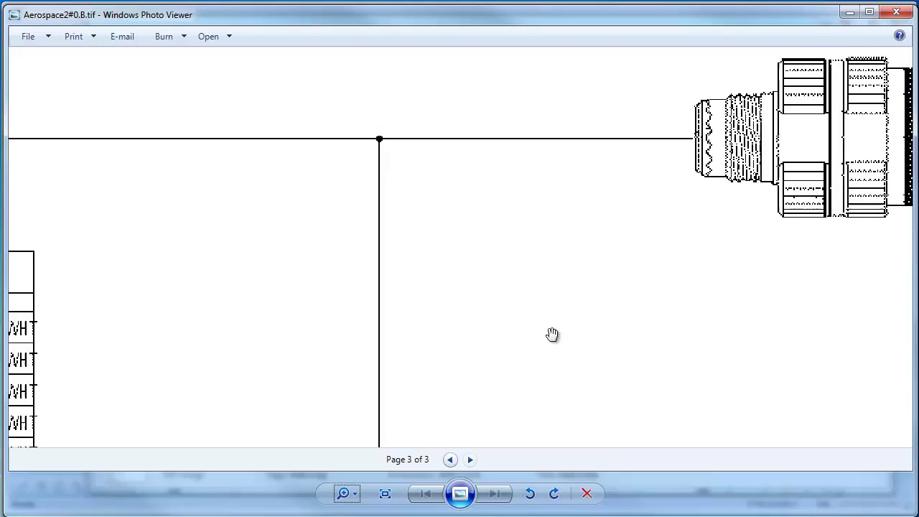